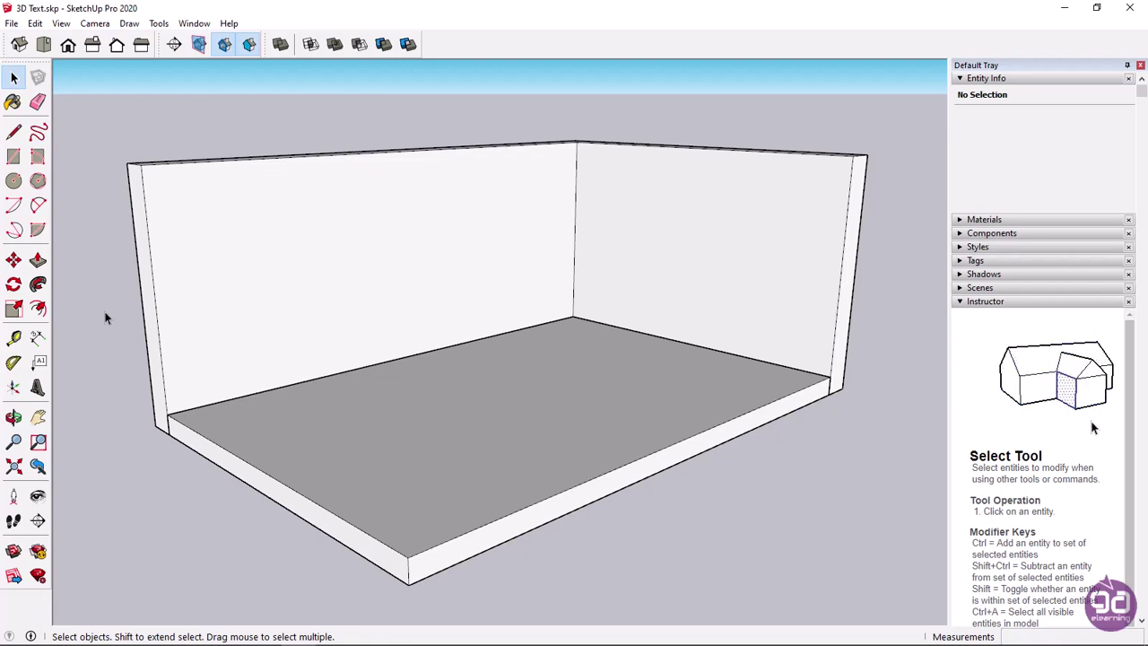
- Start a 3D text object with the wording 'SketchUp Pro'
click(159, 25)
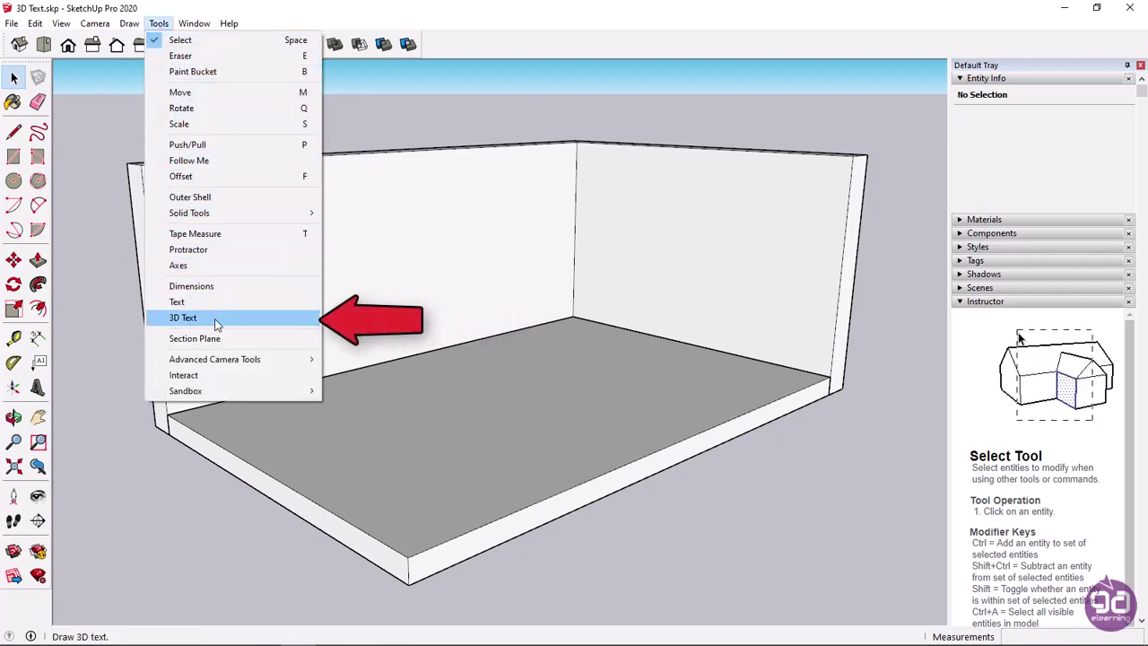
click(77, 335)
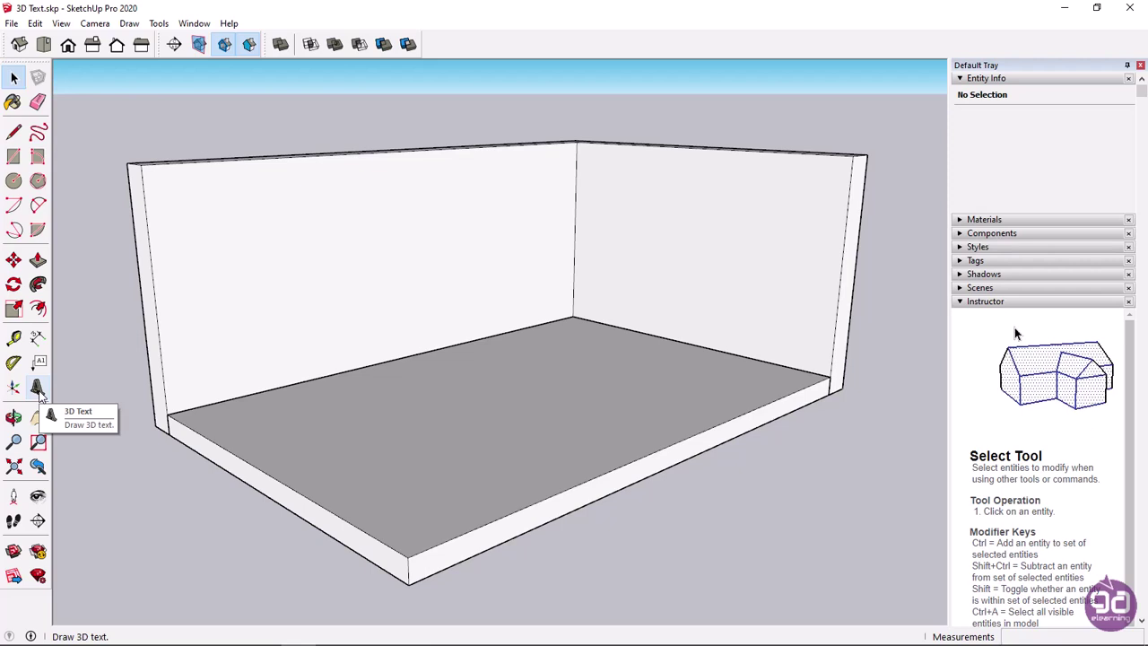
click(39, 393)
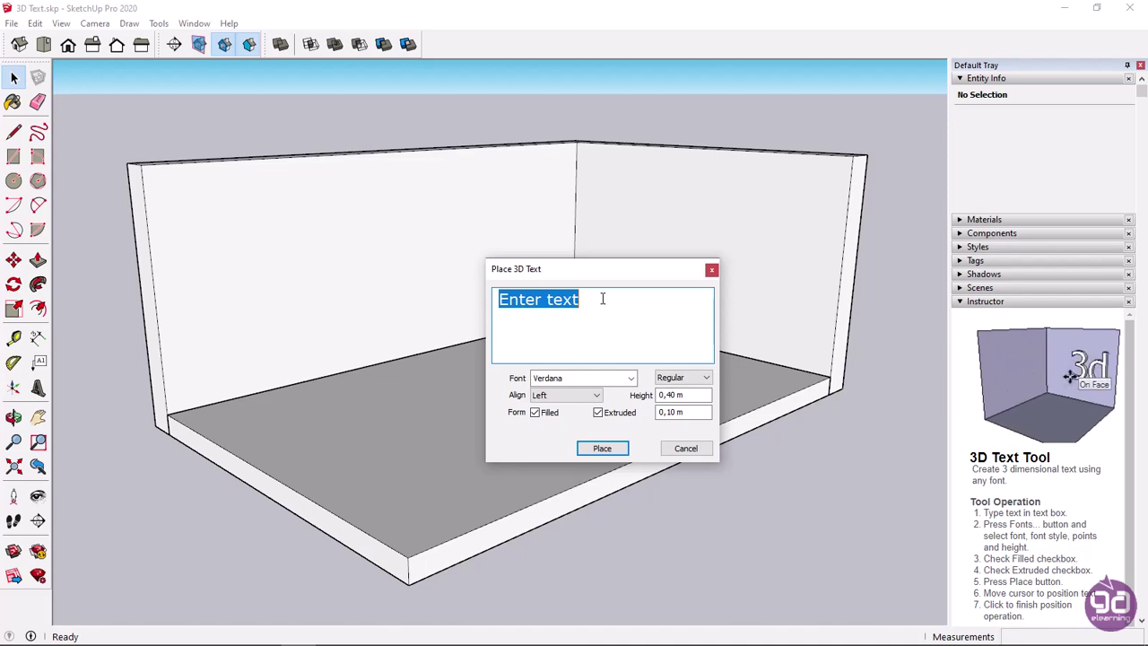
text(Skketch)
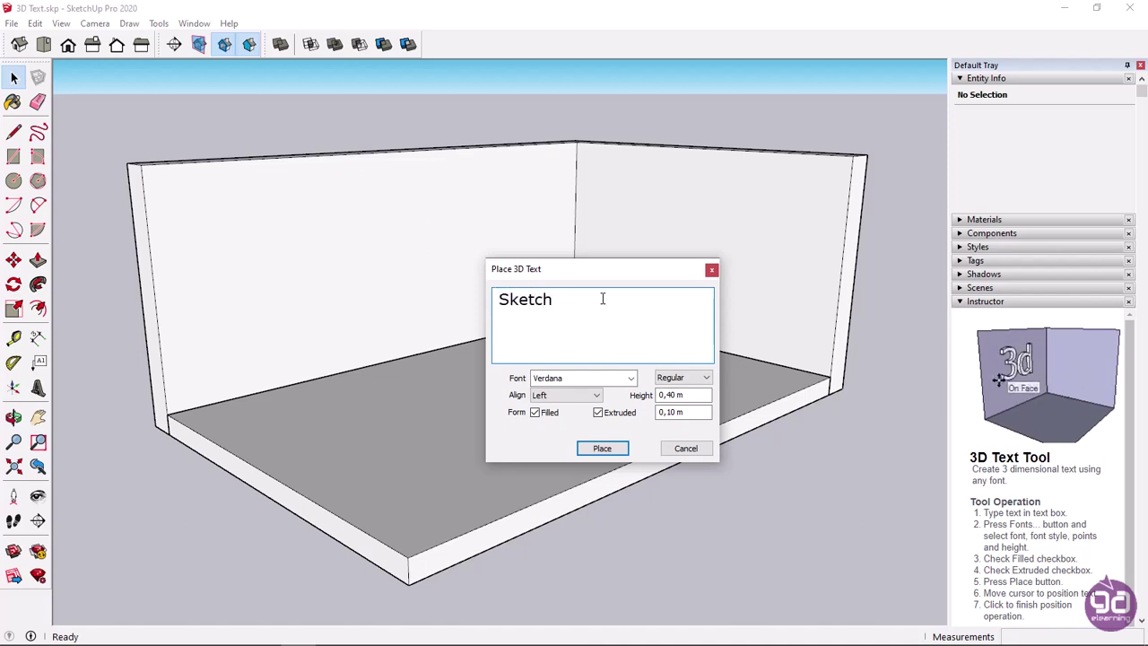
text(Up Pro)
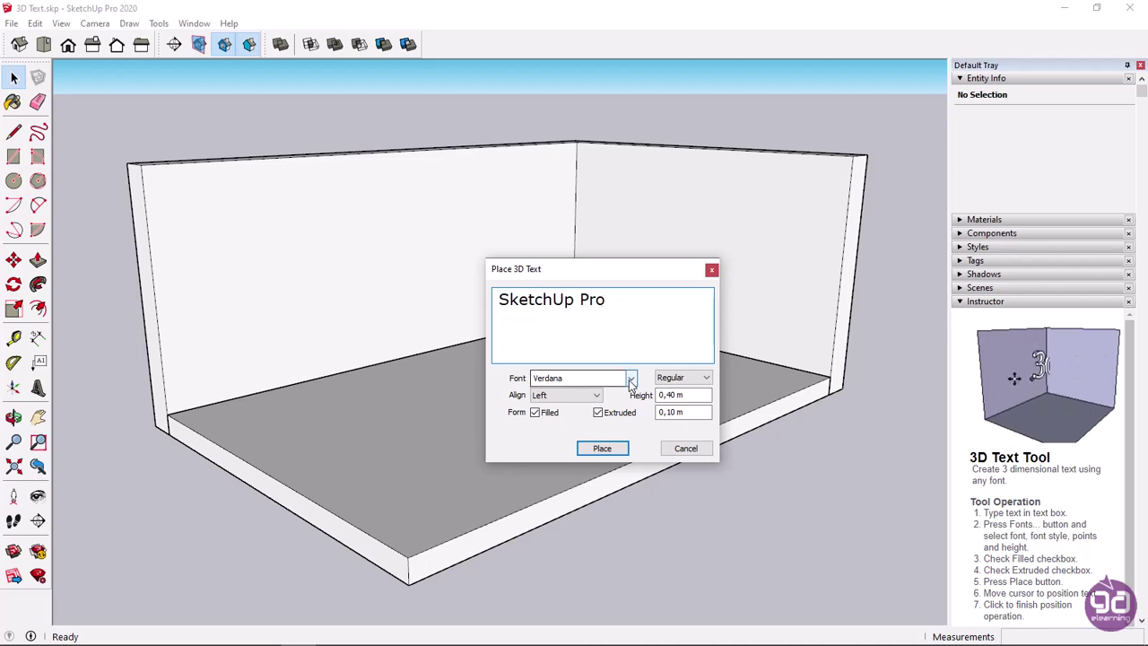
- Scroll the font list toward Times New Roman
click(631, 381)
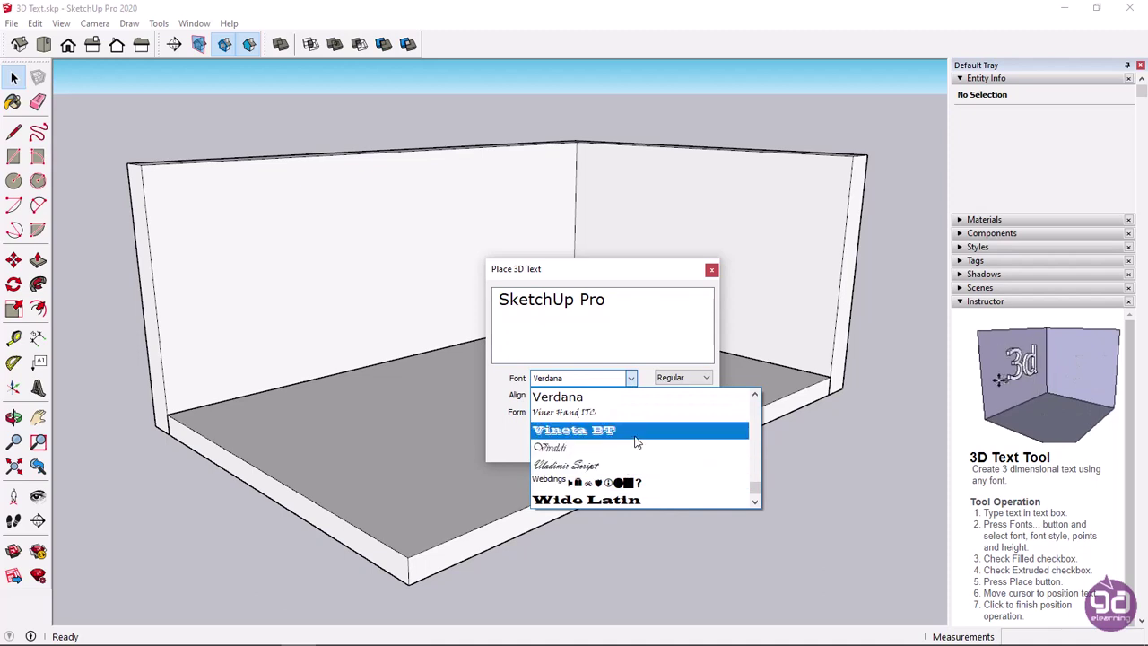
scroll(630, 449, up, 2)
scroll(626, 458, up, 2)
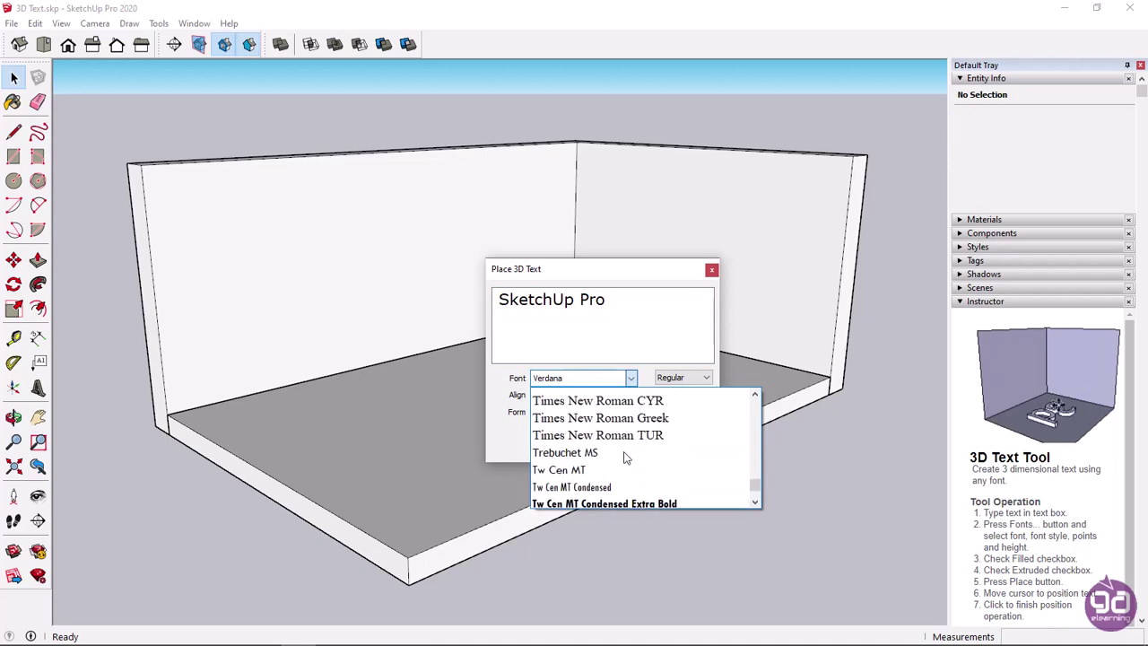
scroll(627, 473, up, 2)
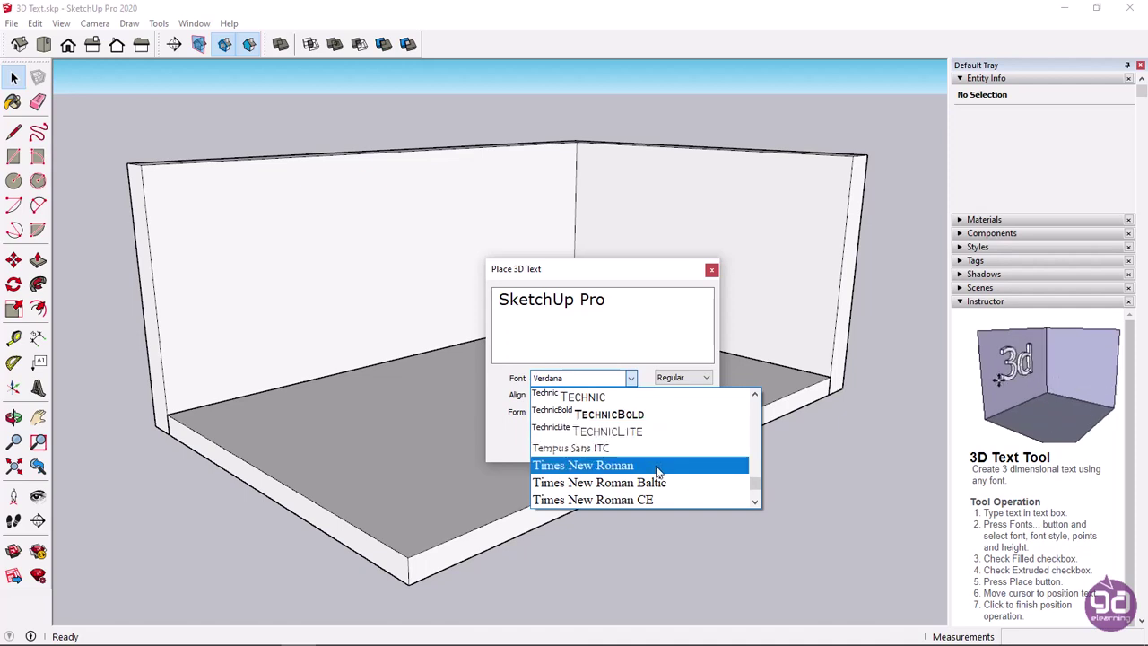
- Set the text to Times New Roman Bold, centre-aligned, with a 0,05 m extrusion
click(657, 466)
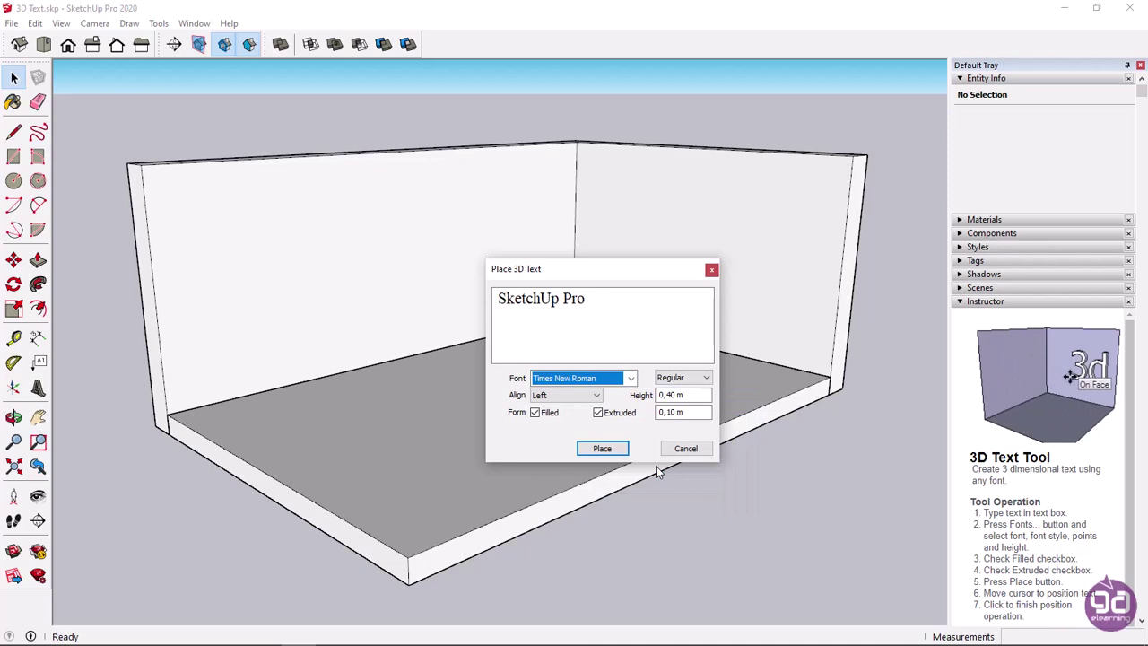
click(706, 380)
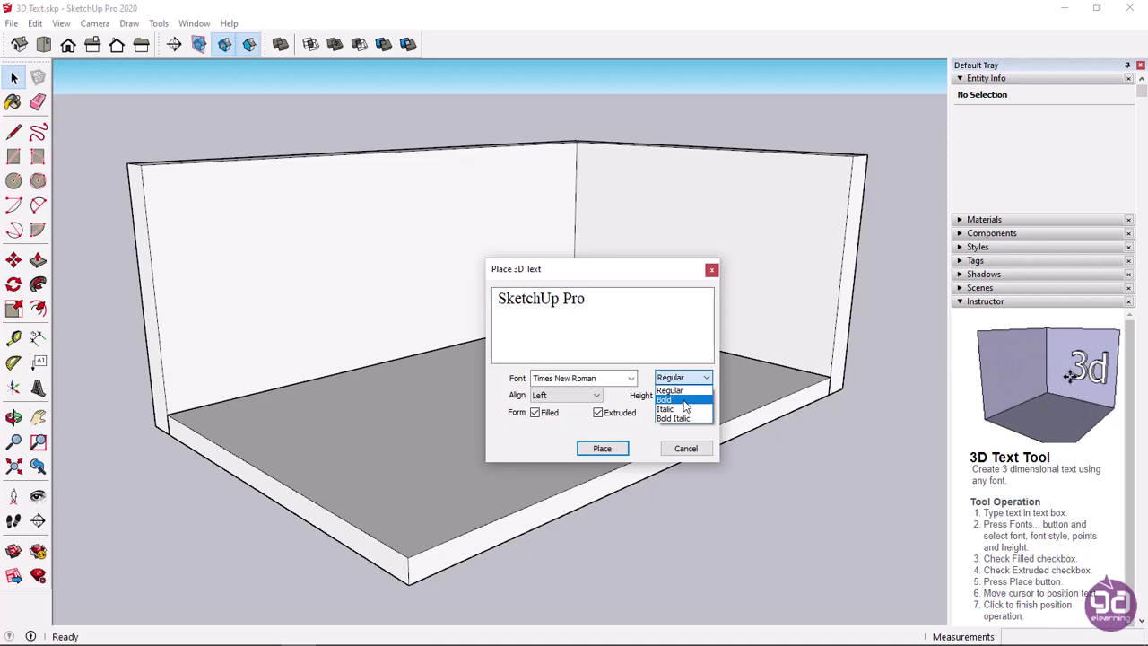
click(683, 400)
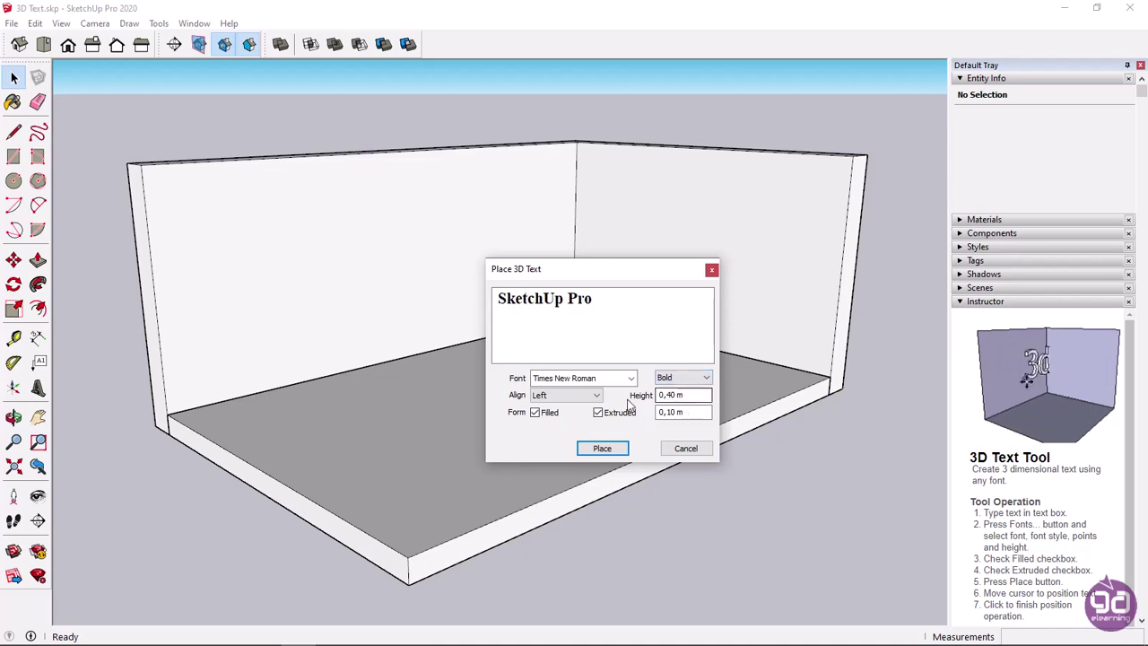
click(597, 396)
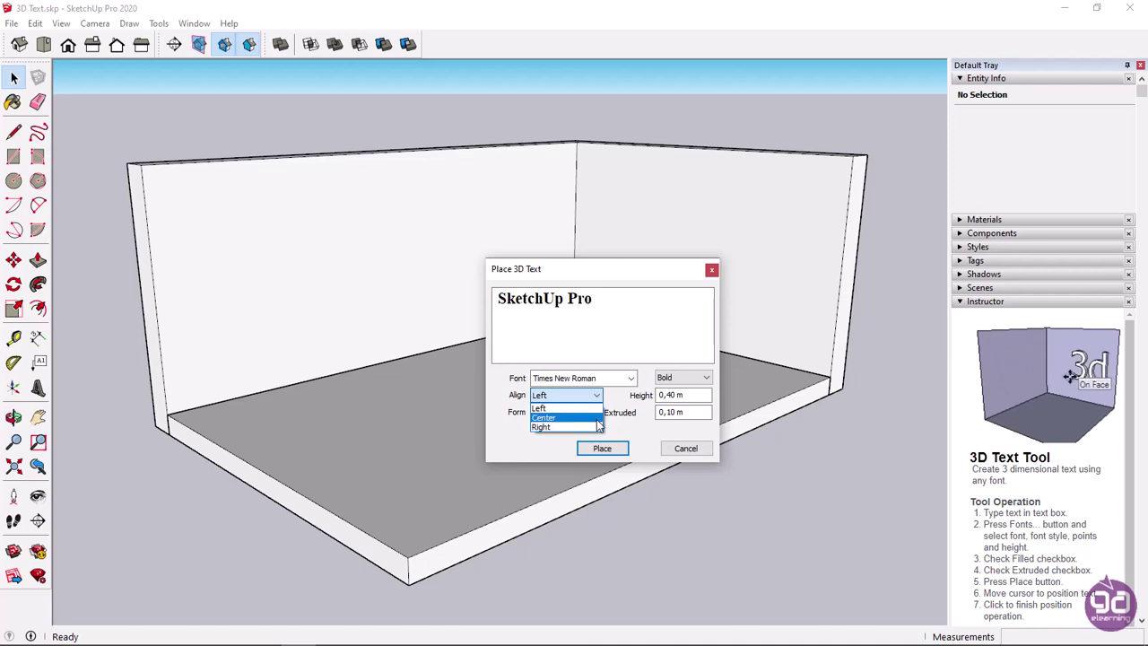
click(597, 418)
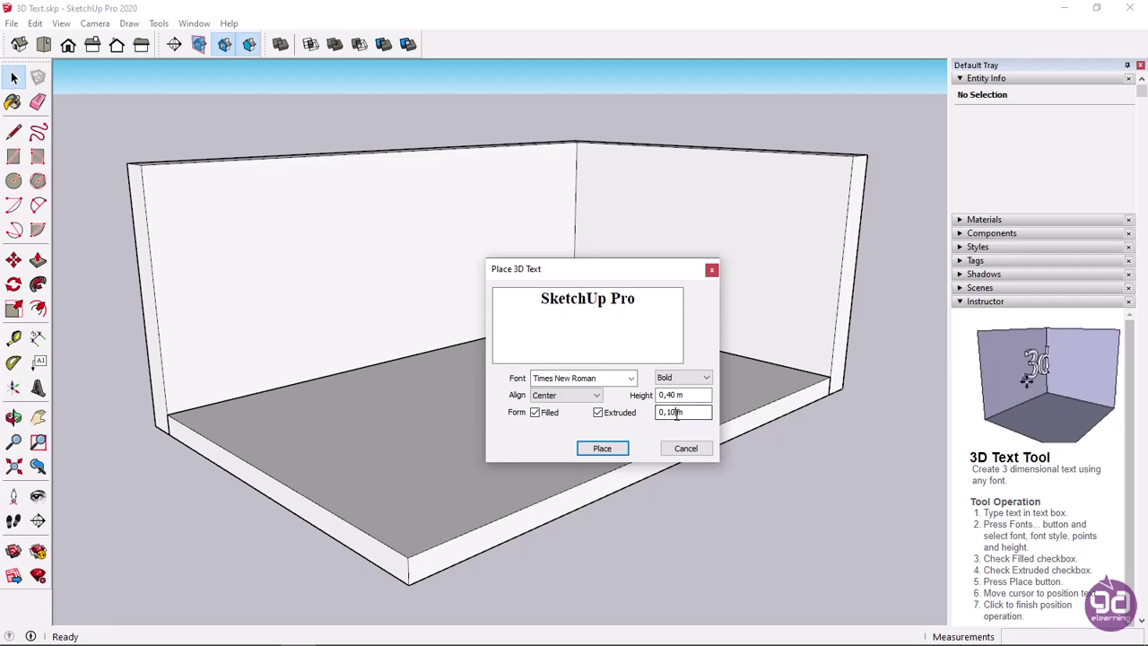
click(677, 414)
key(BackSpace)
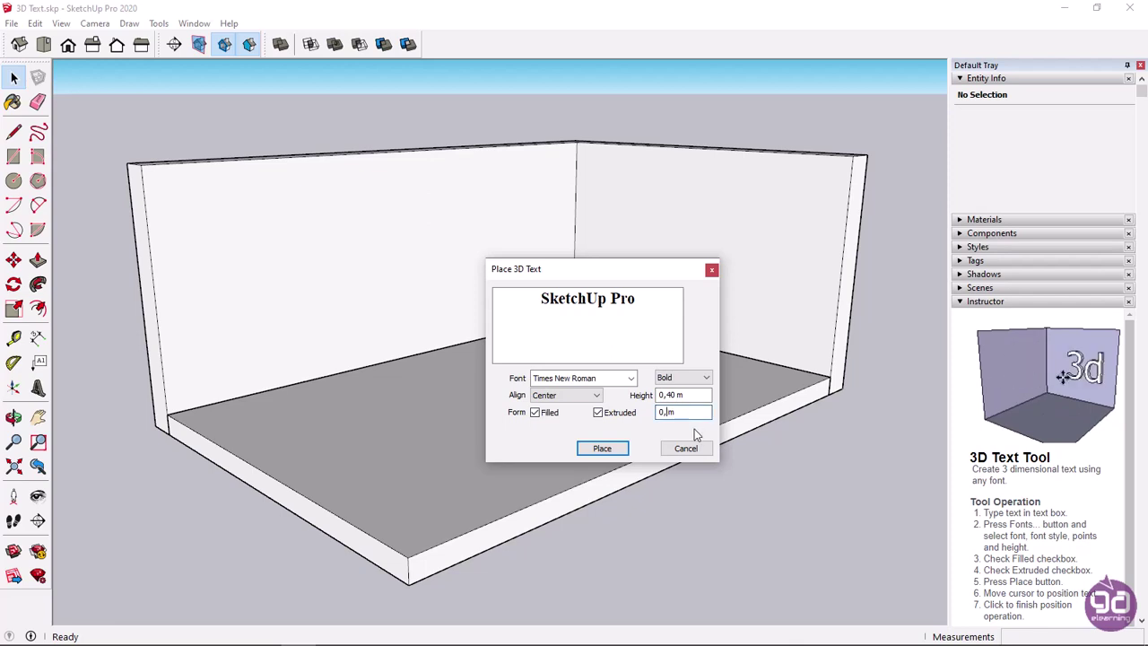
key(BackSpace)
text(5)
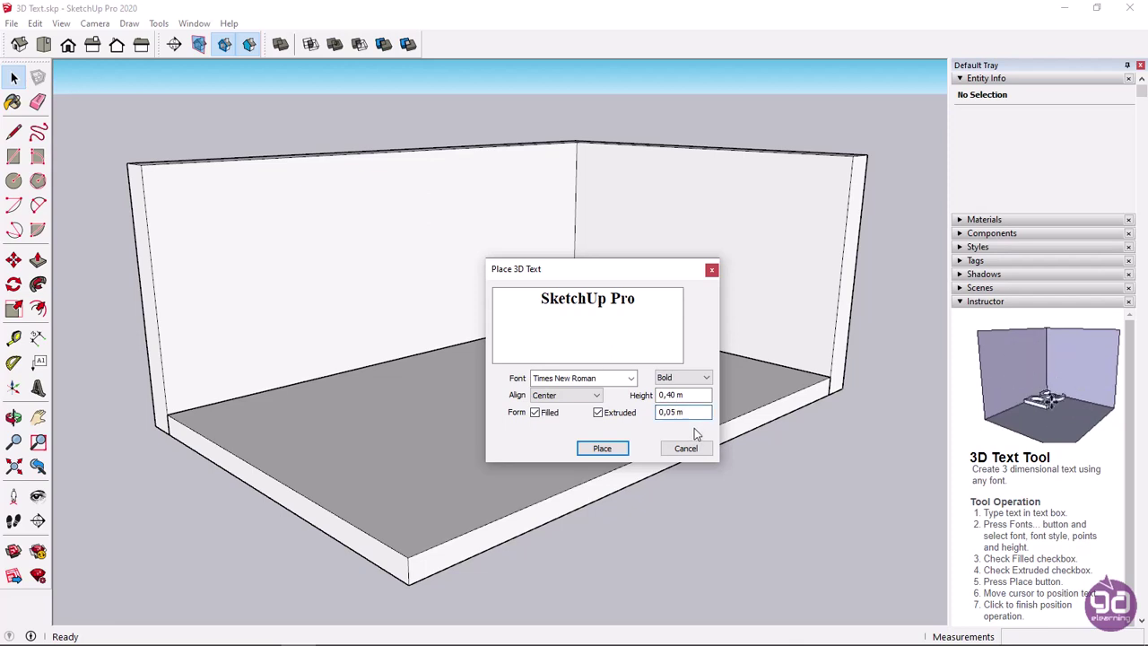
- Place the extruded 'SketchUp Pro' text onto the back wall face
click(603, 449)
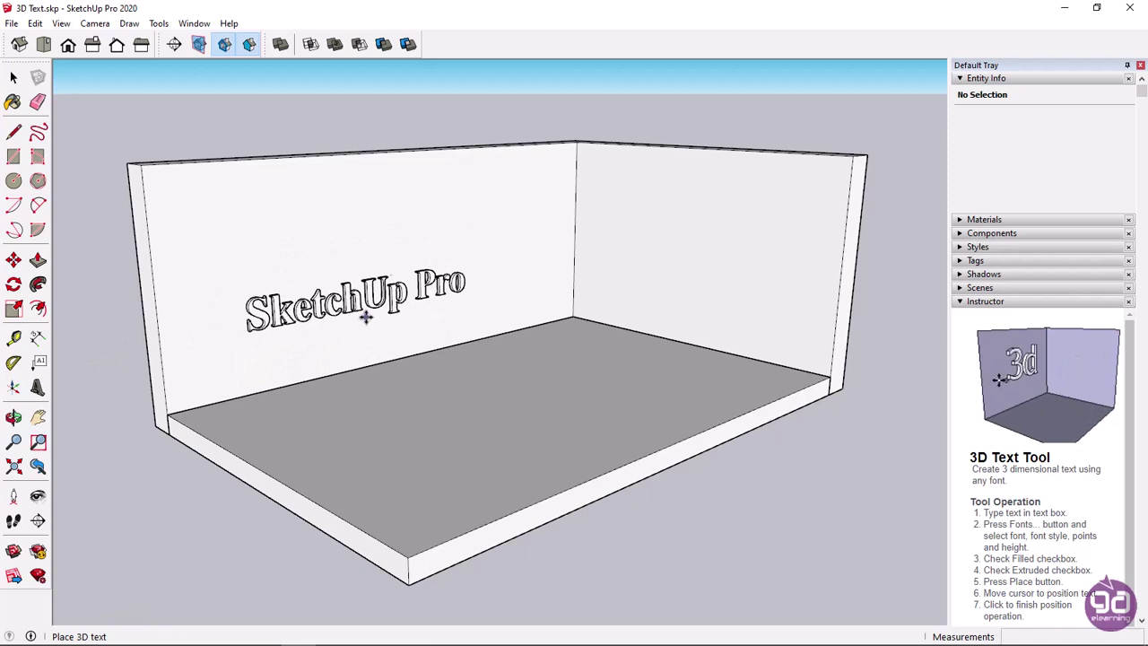
click(378, 307)
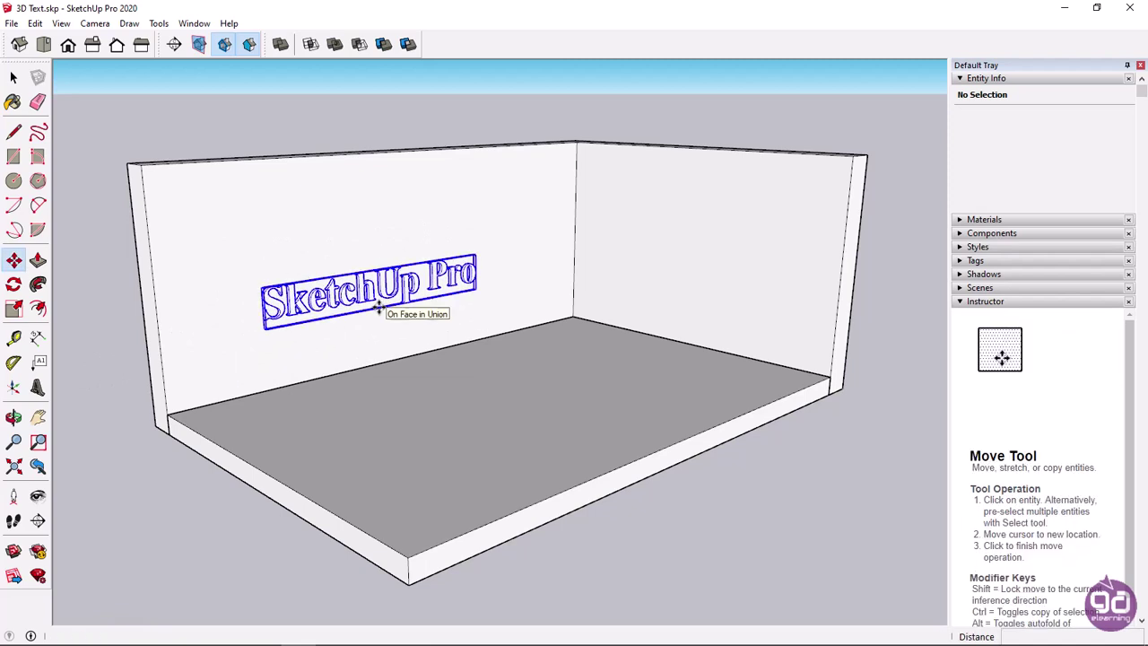
key(space)
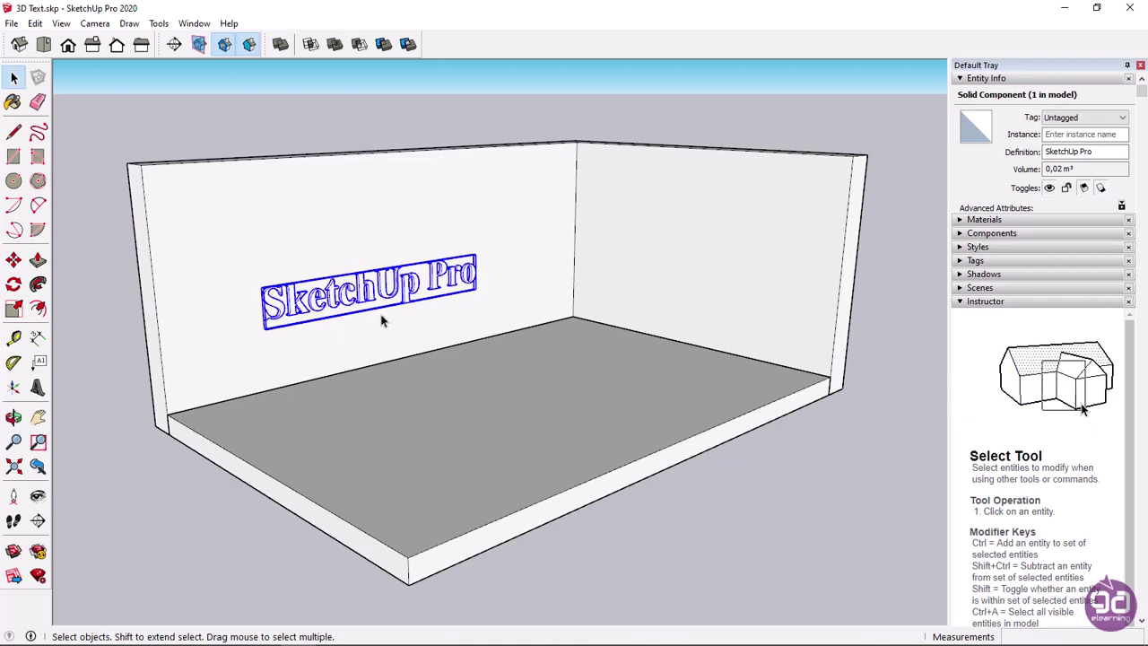
- Delete the letters 'Pro' inside the text component, leaving 'SketchUp'
double_click(434, 285)
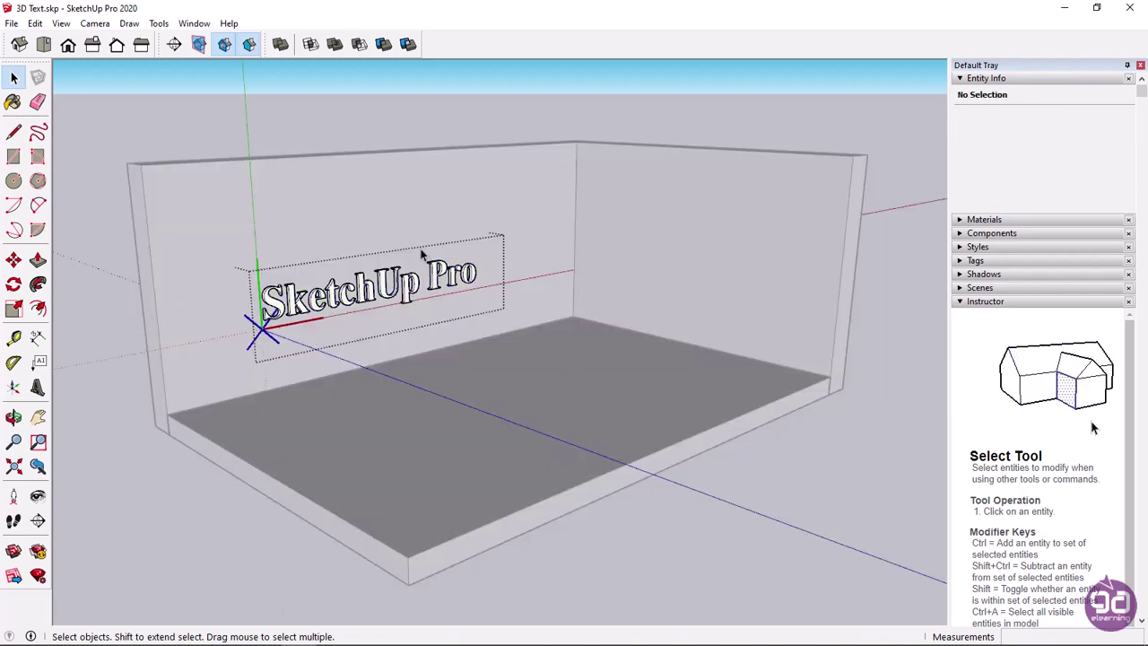
drag(452, 280, 481, 304)
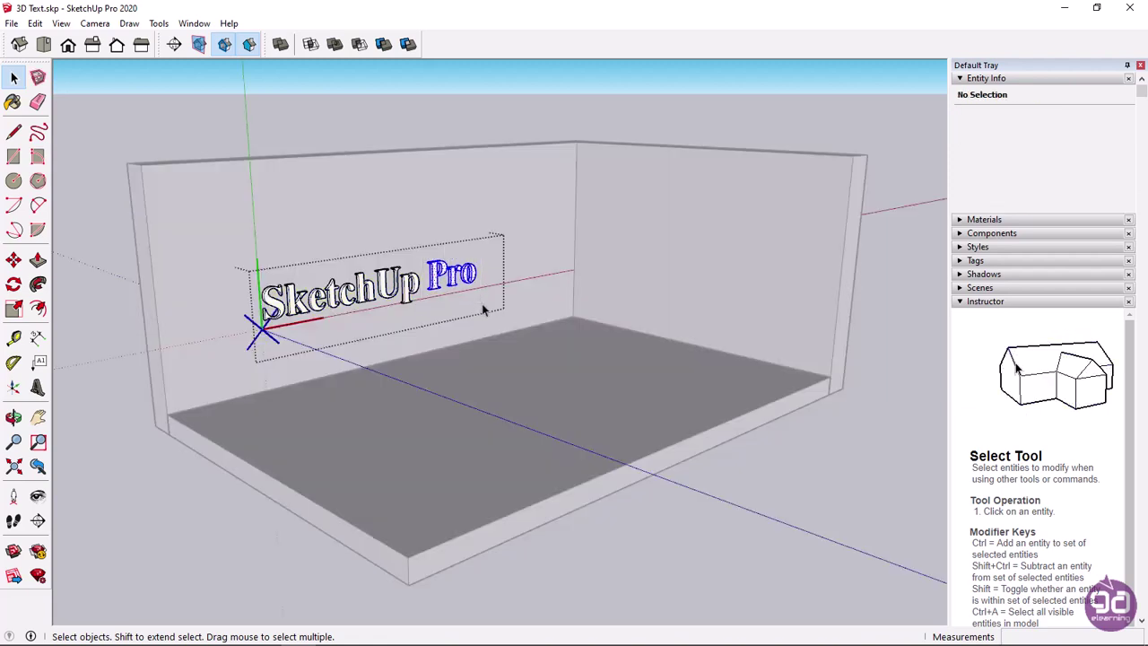
key(Delete)
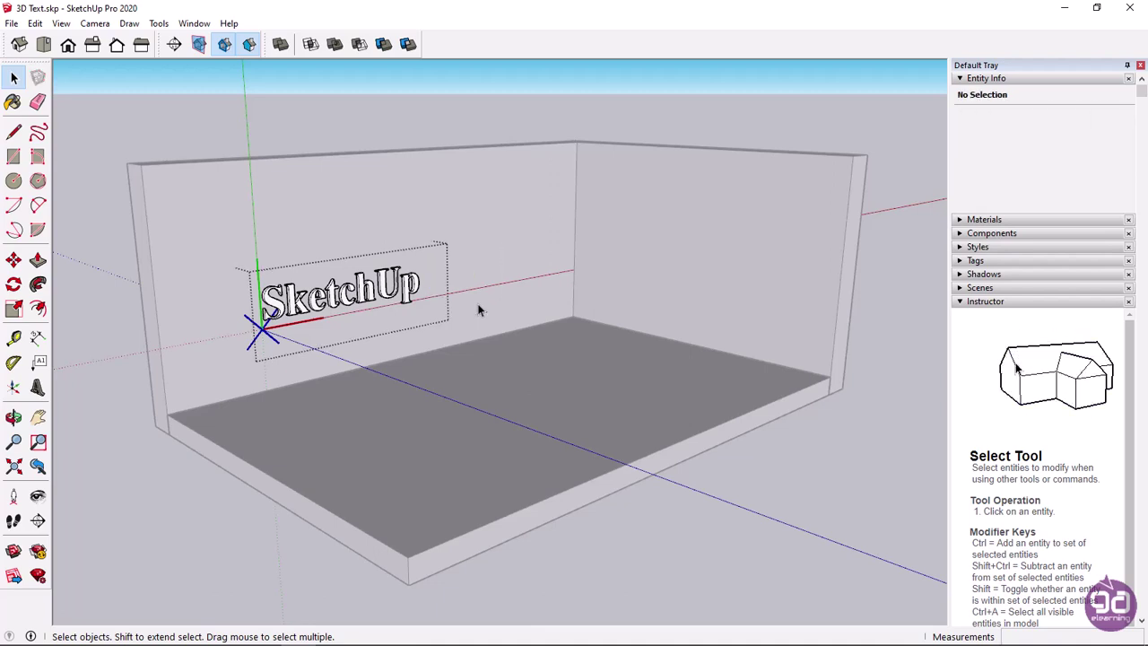
key(Escape)
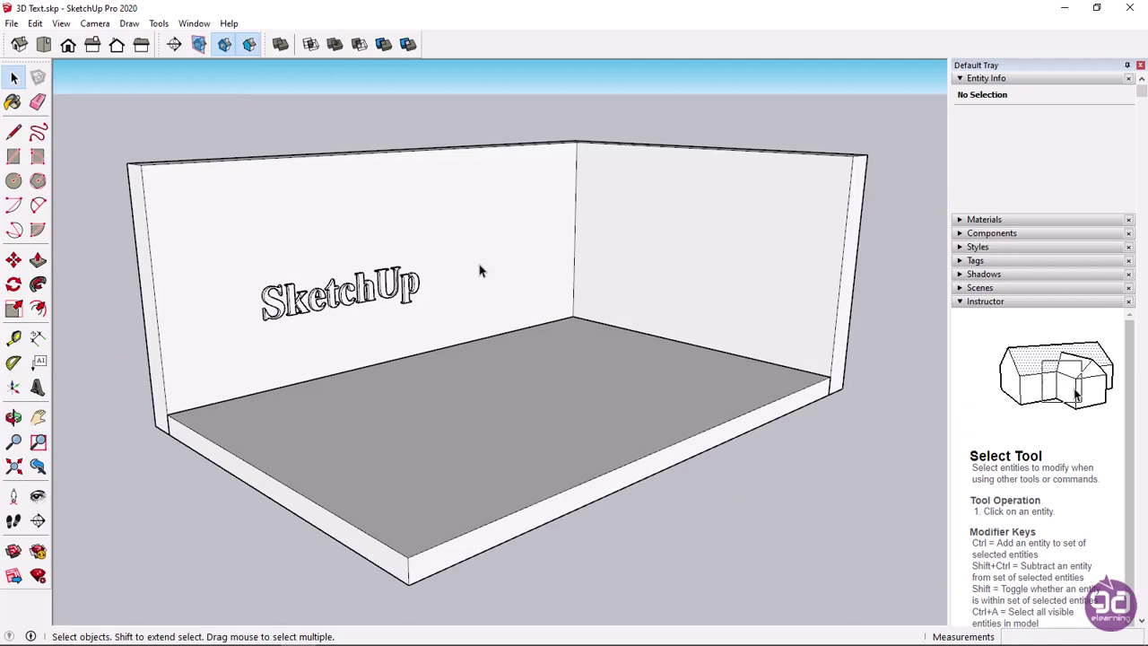
- Copy the SketchUp text from its corner to a spot higher and right on the wall
click(296, 308)
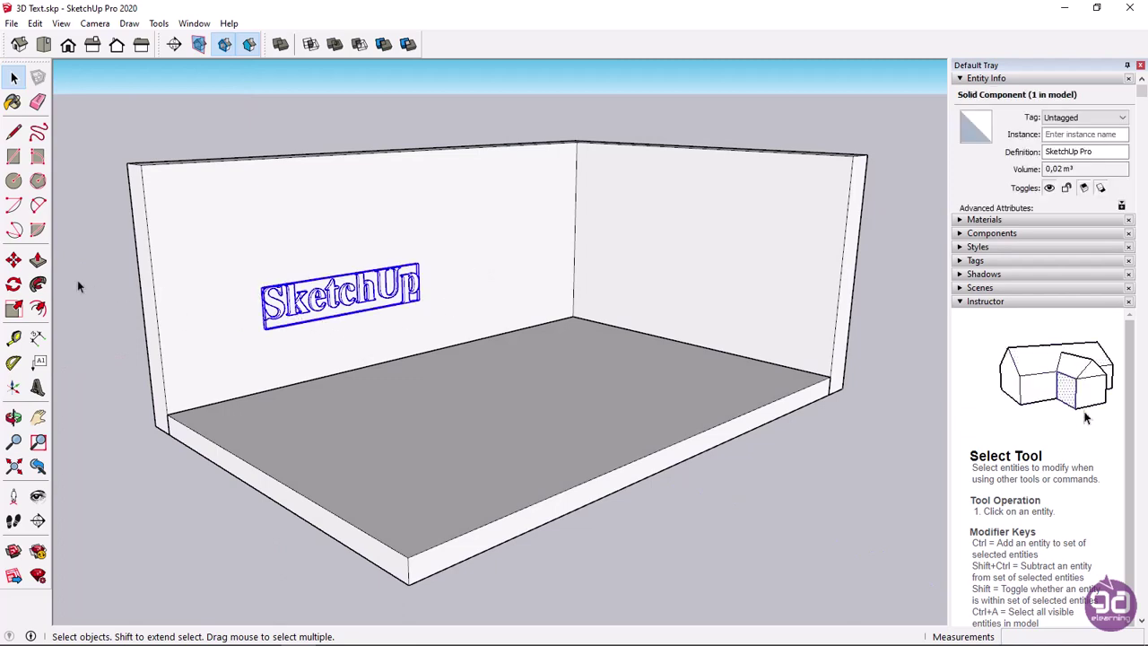
click(13, 260)
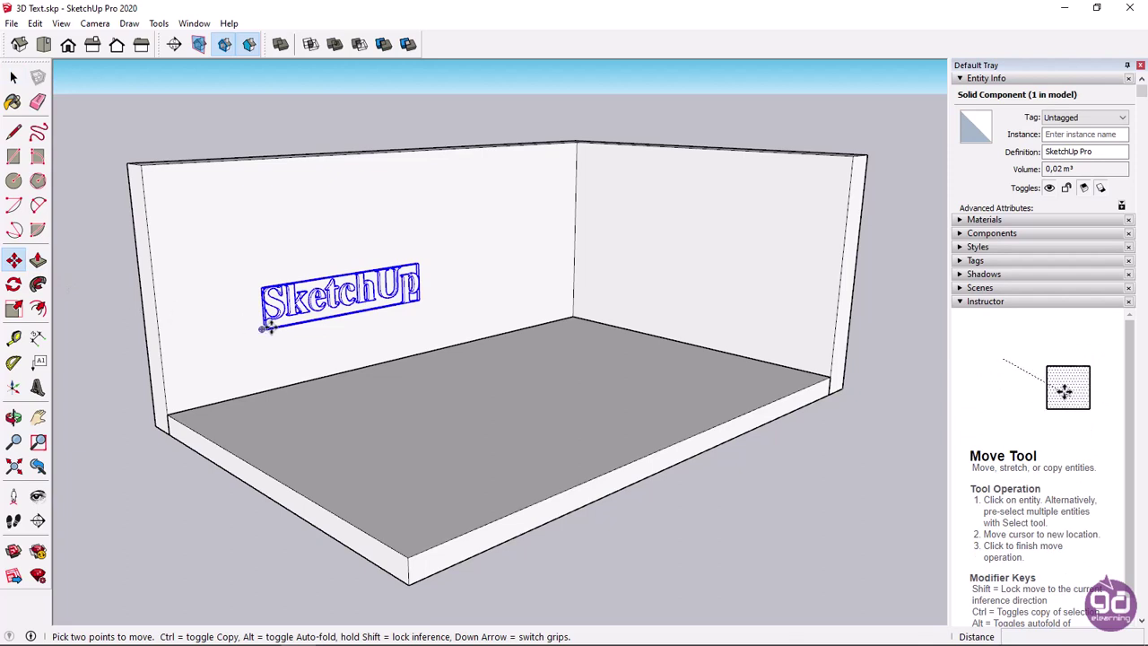
scroll(266, 329, up, 1)
scroll(266, 328, up, 1)
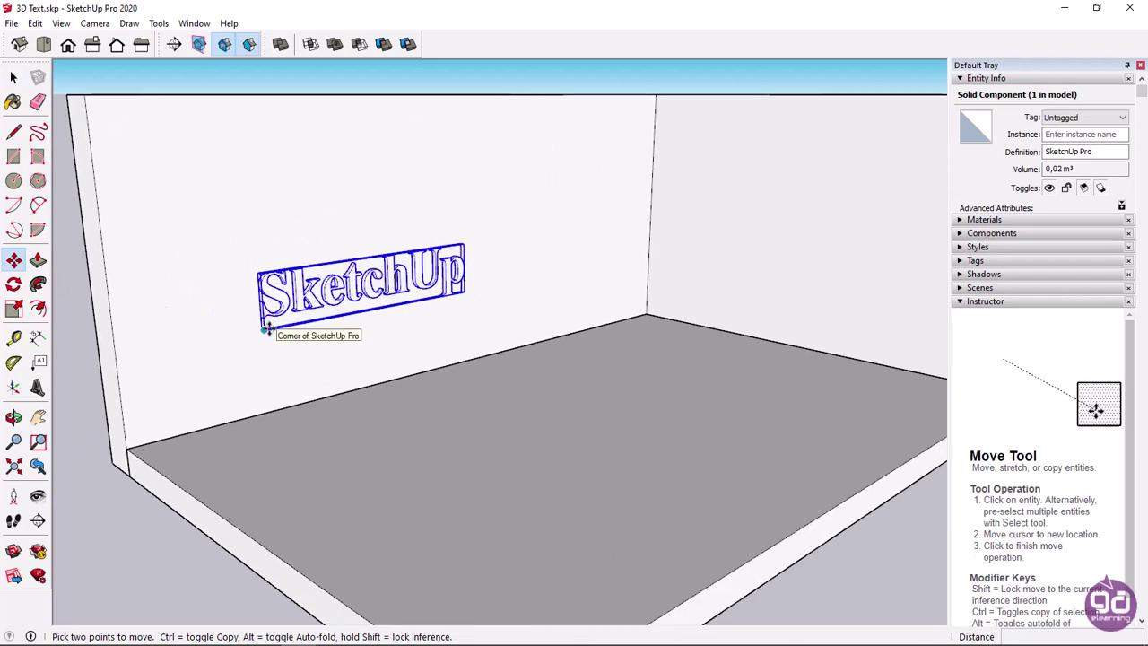
click(266, 328)
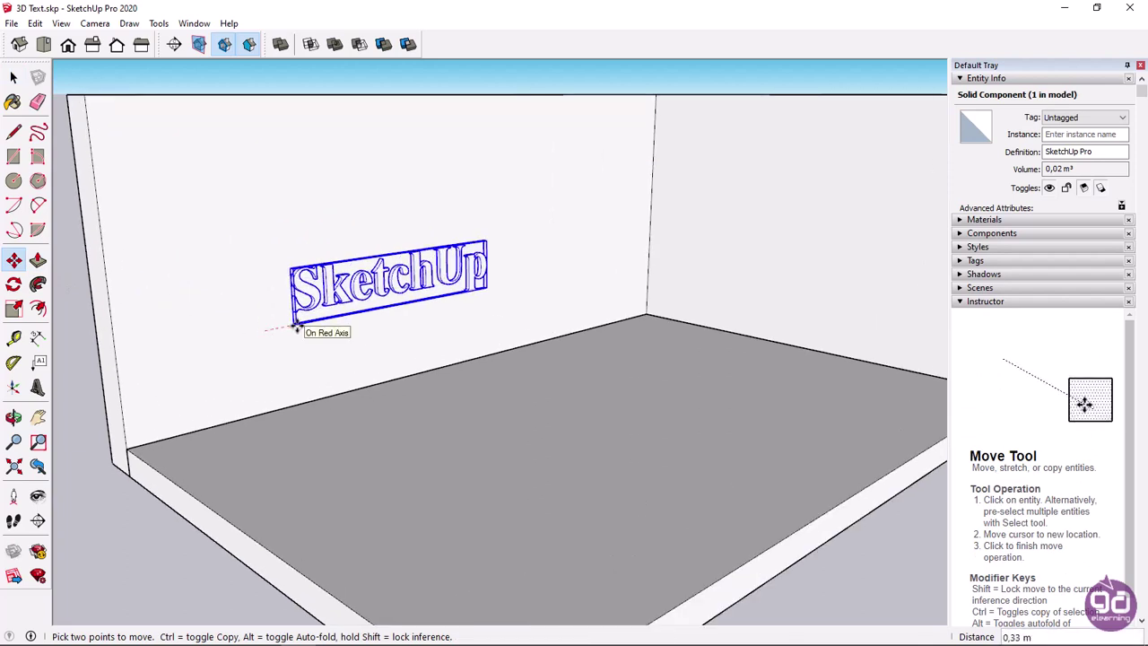
key(ctrl)
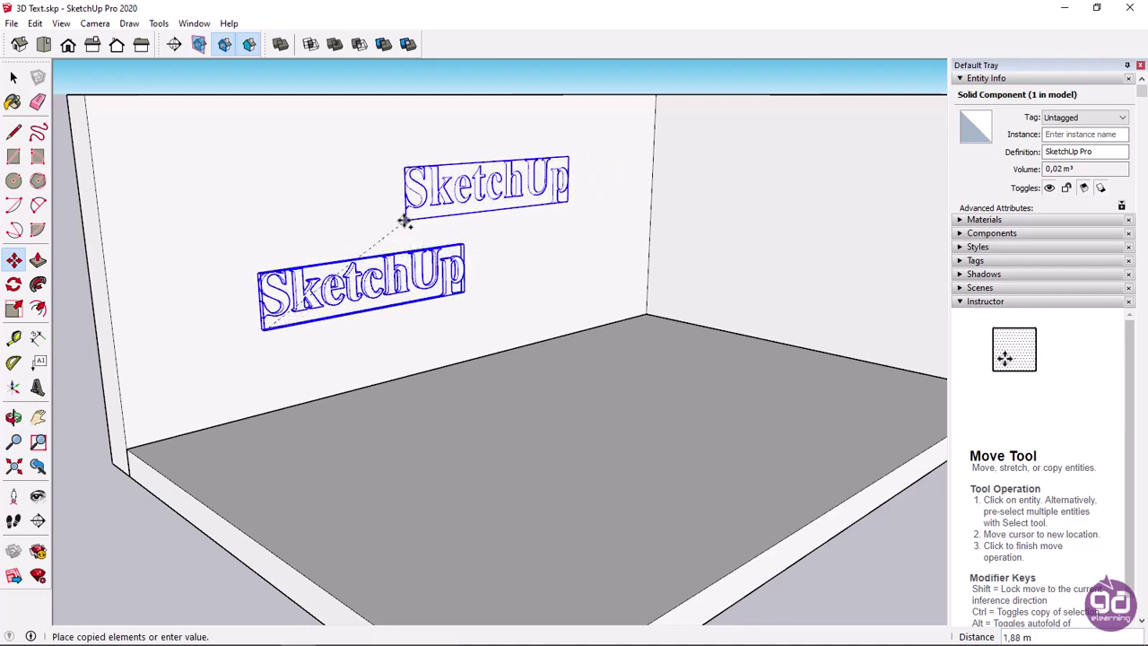
click(405, 220)
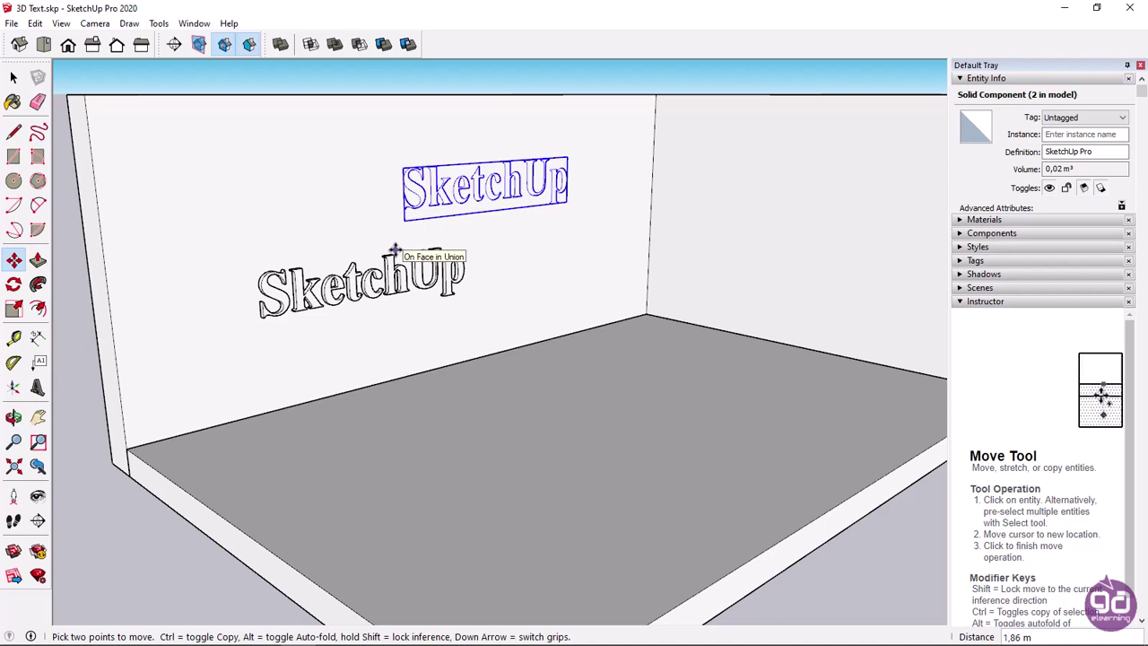
- Subtract the upper text copy from the wall, then orbit to inspect the carved lettering
click(364, 54)
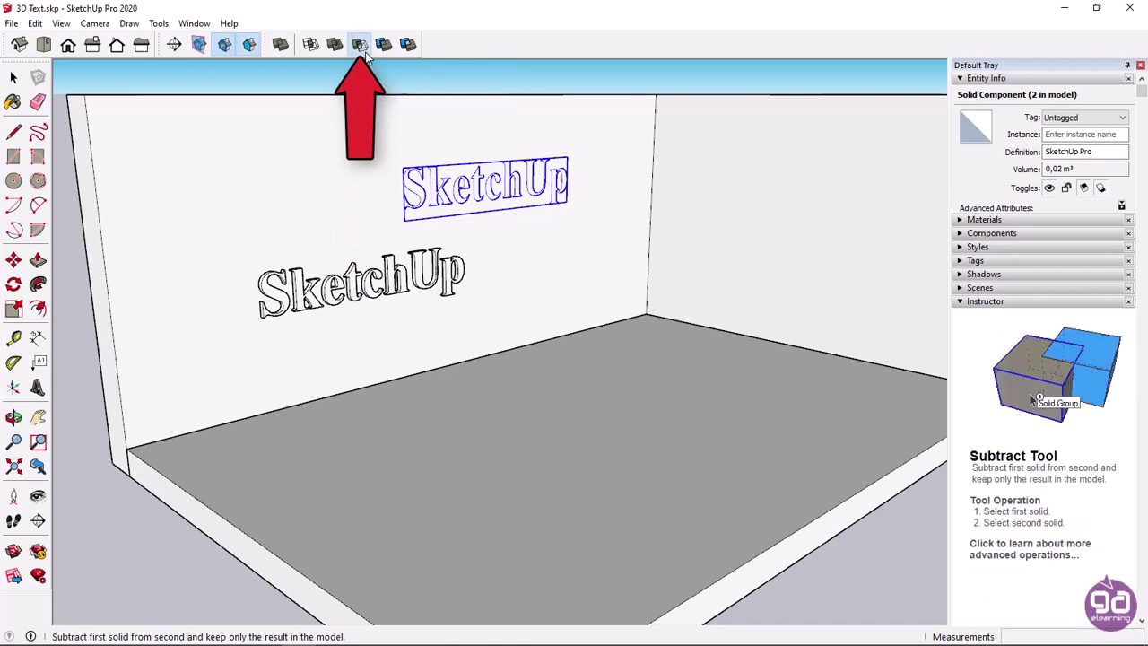
click(401, 115)
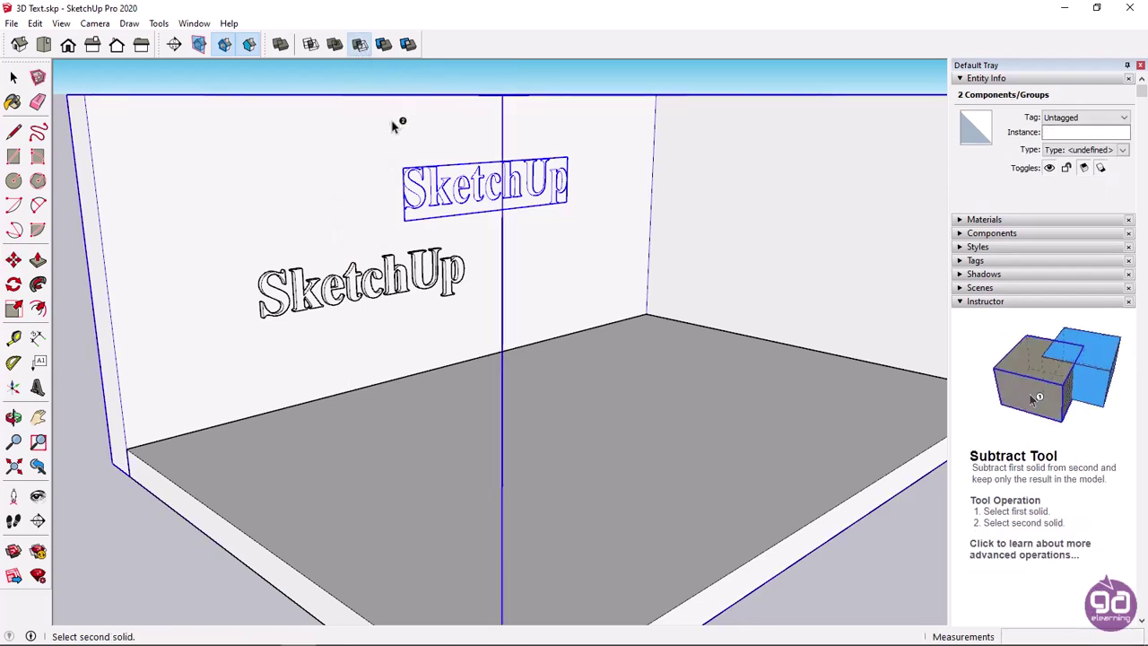
click(377, 137)
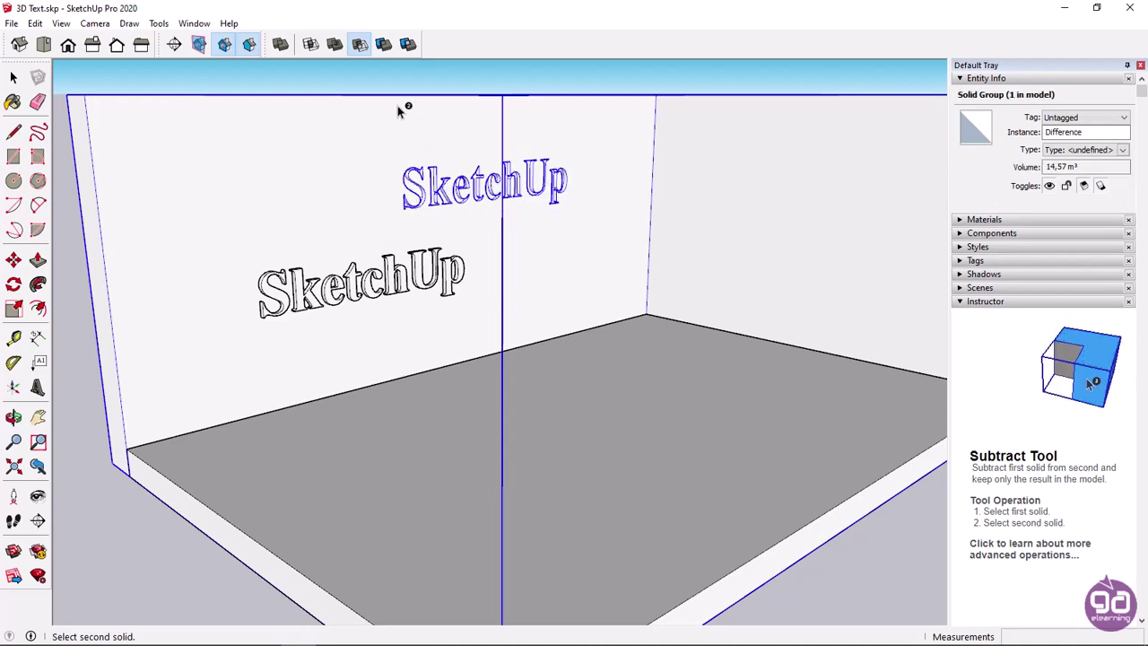
key(space)
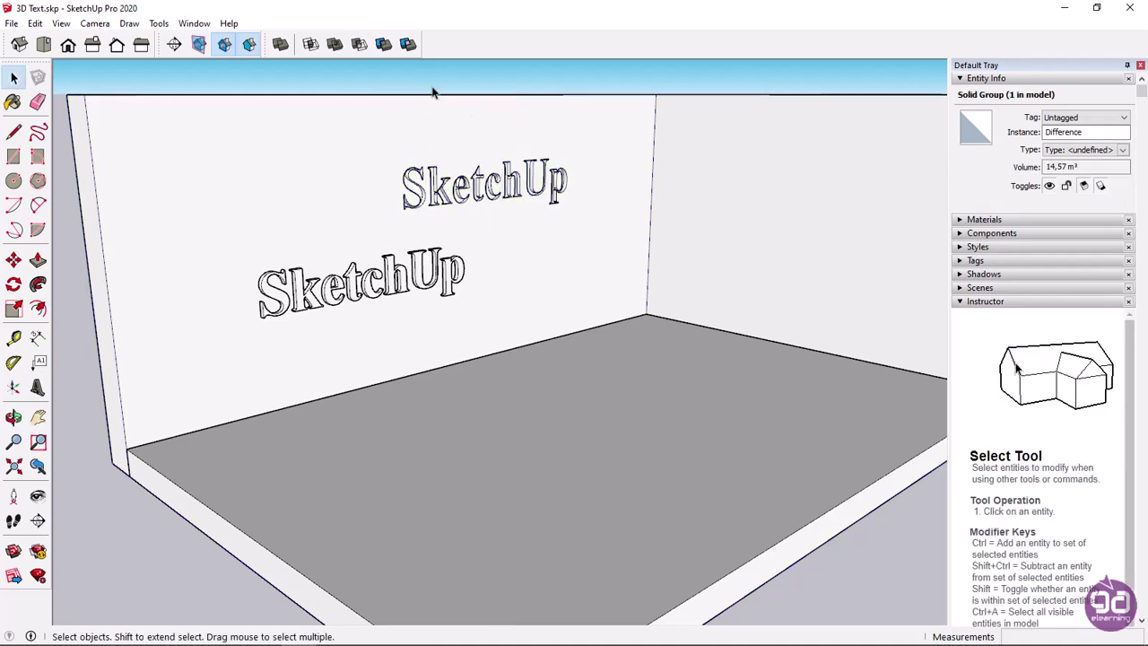
click(430, 90)
mouse_move(615, 154)
middle_down()
mouse_move(494, 170)
mouse_move(380, 159)
mouse_move(519, 161)
middle_up()
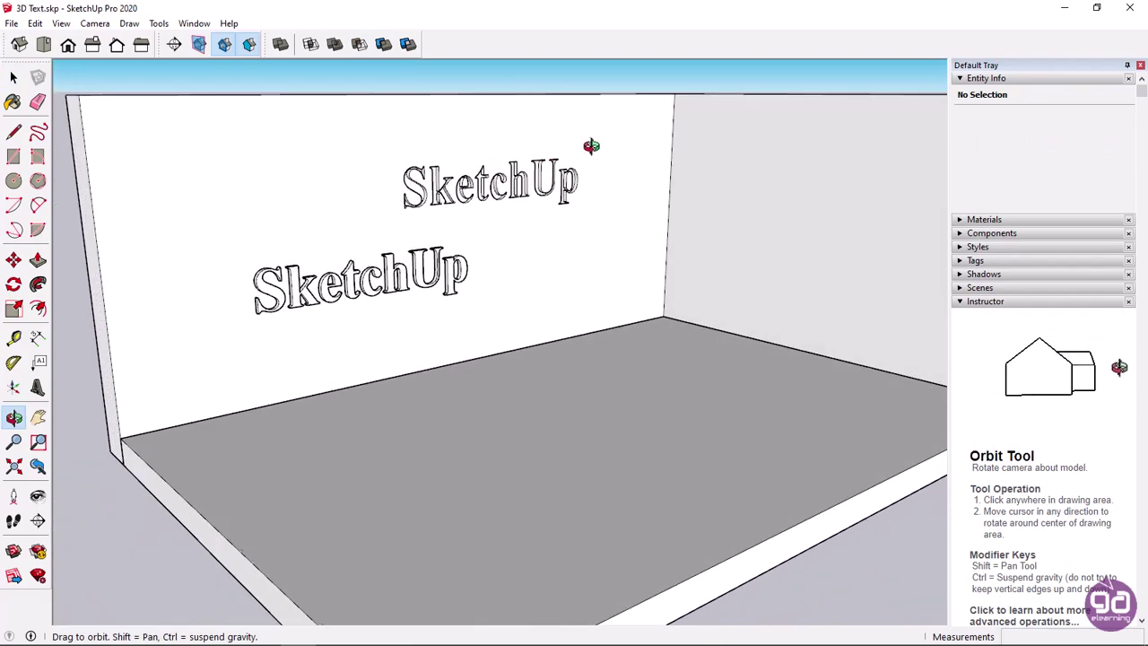